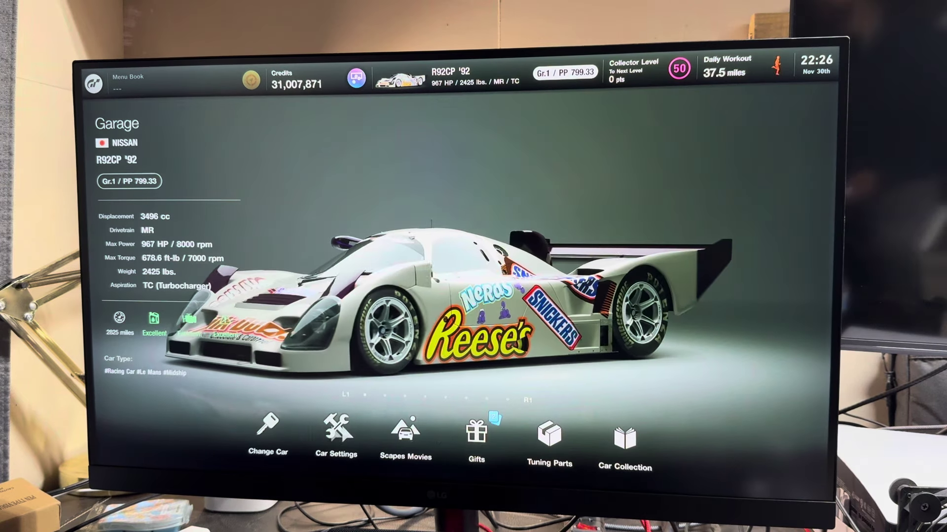
Open the Gifts list showing the 6-Star and 3-Star Roulette Tickets.
key("Return")
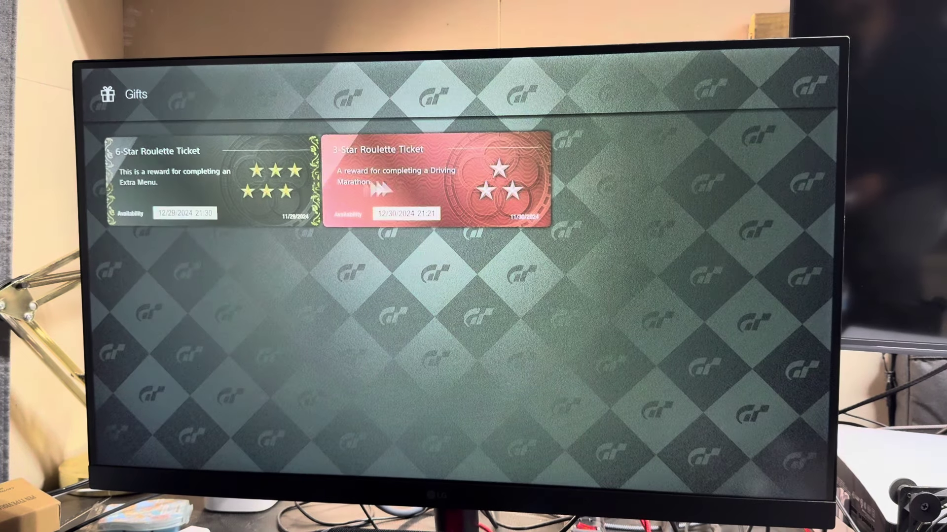
Receive the 3-Star Roulette Ticket to start its prize roulette.
left_click(433, 177)
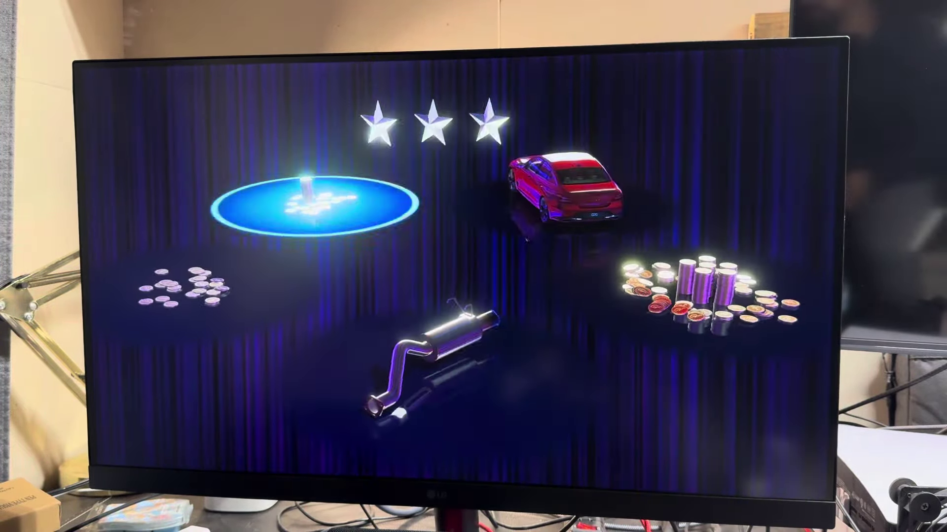
key("super")
key("Return")
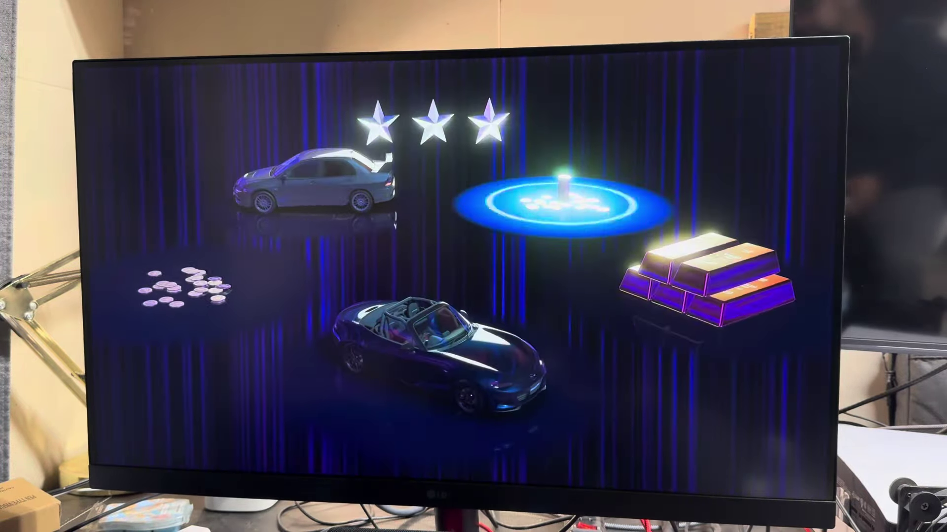
key("super")
Close Gran Turismo 7 from the PS5 switcher and relaunch it.
key("Return")
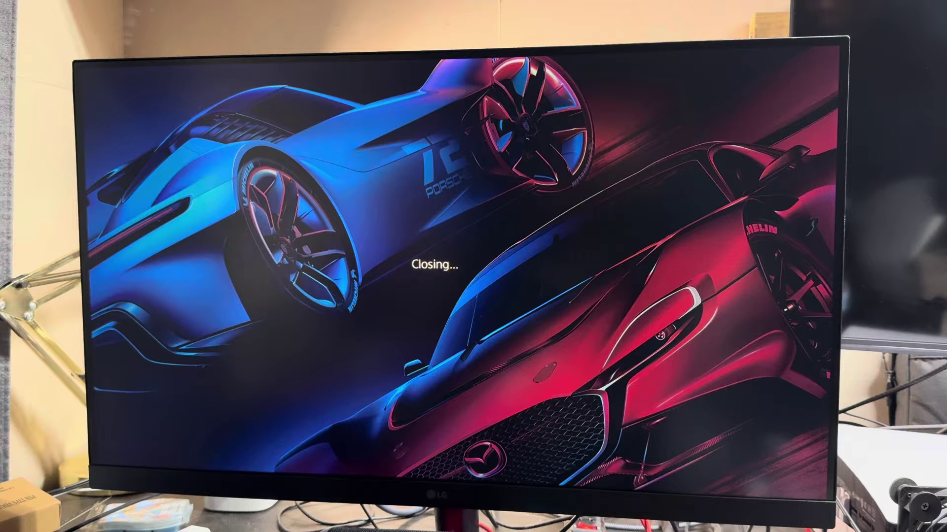
key("Return")
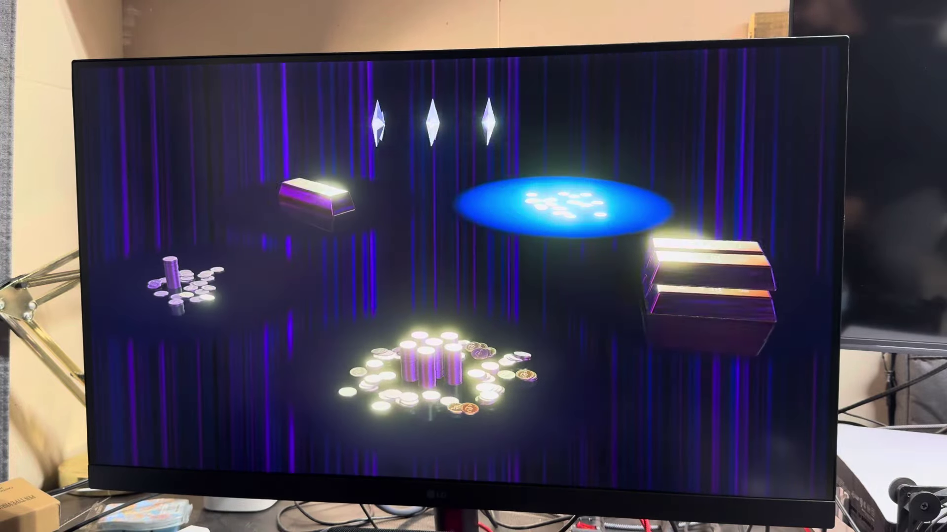
Bring up the PS5 switcher over the roulette and open Gran Turismo 7's quit options.
key("super")
key("Return")
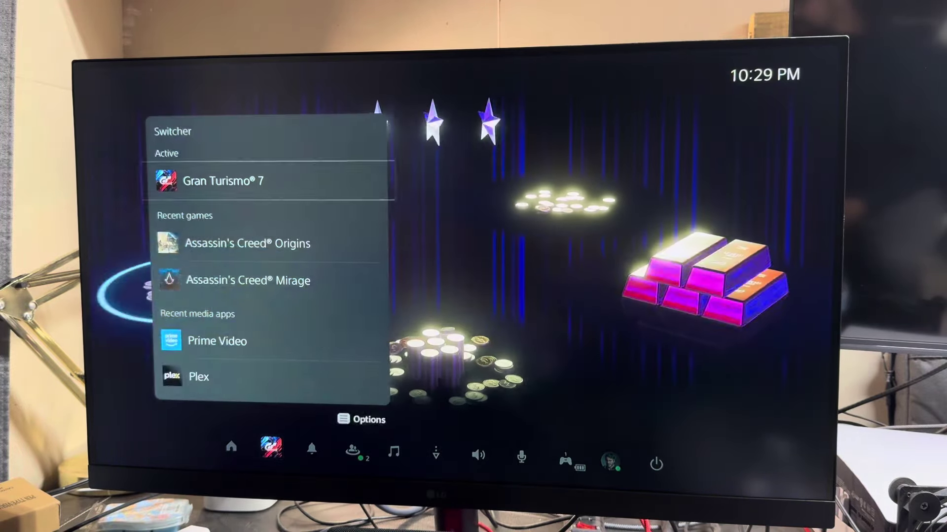